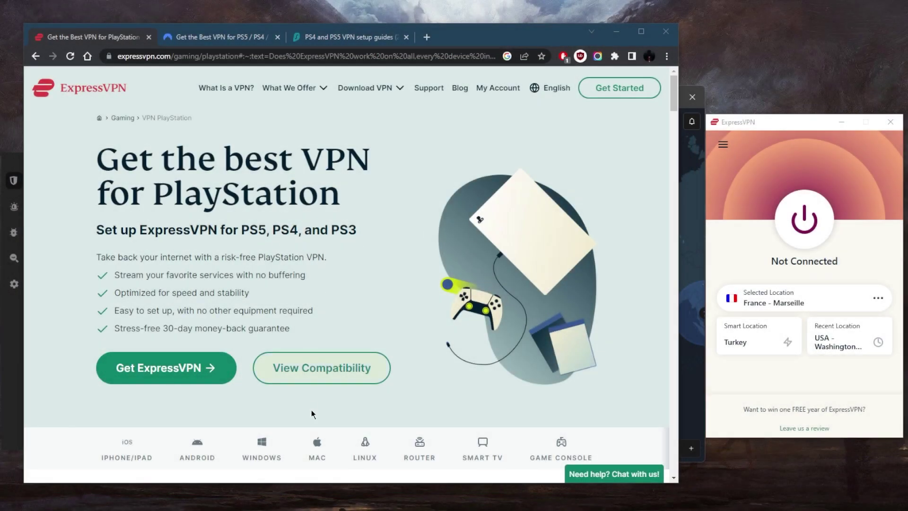
# Jump to the ExpressVPN PlayStation page's FAQ section using View Compatibility.
pyautogui.click(331, 369)
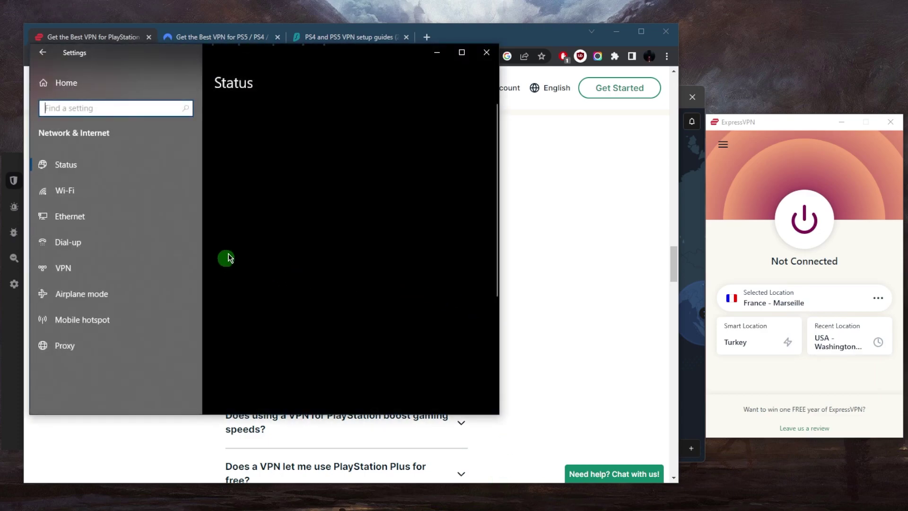
# Open Change adapter options from the Network & Internet Status page.
pyautogui.scroll(-5, 268, 303)
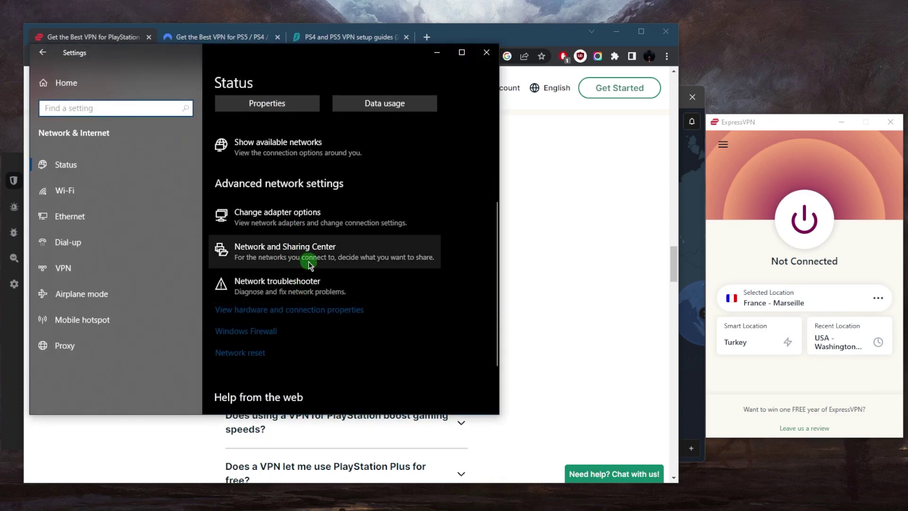
pyautogui.click(287, 218)
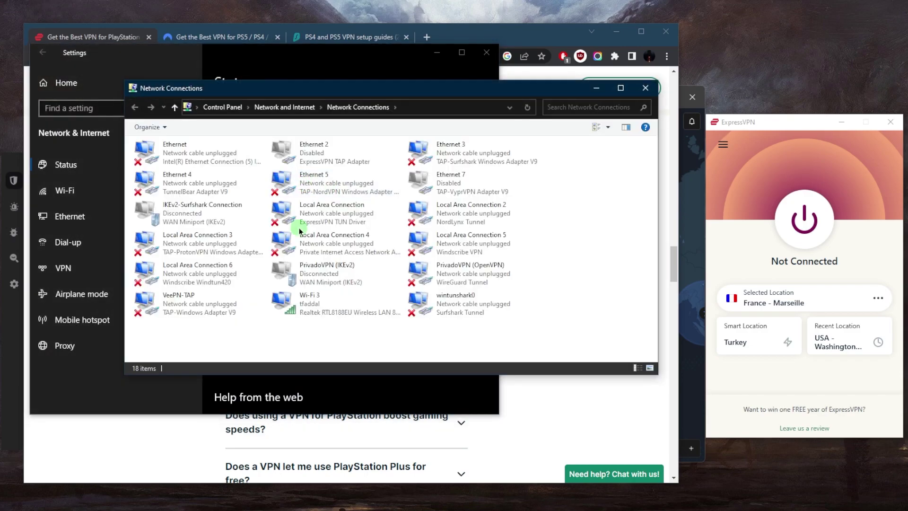
# Connect ExpressVPN to France - Marseille, then return to the Network Connections list.
pyautogui.click(806, 220)
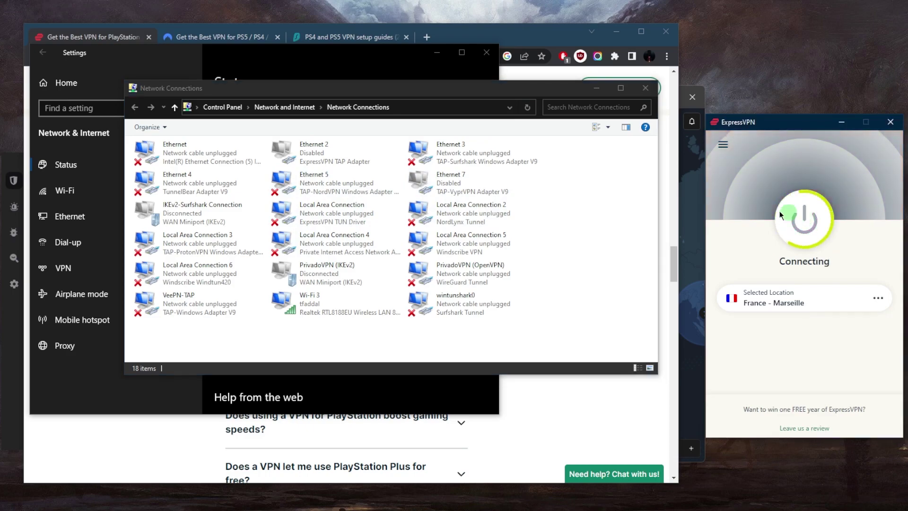
pyautogui.click(707, 505)
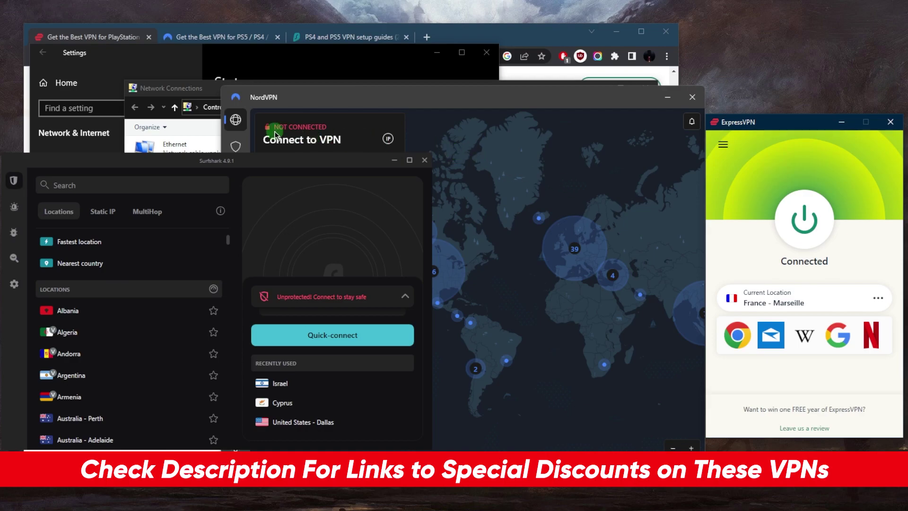
pyautogui.click(195, 90)
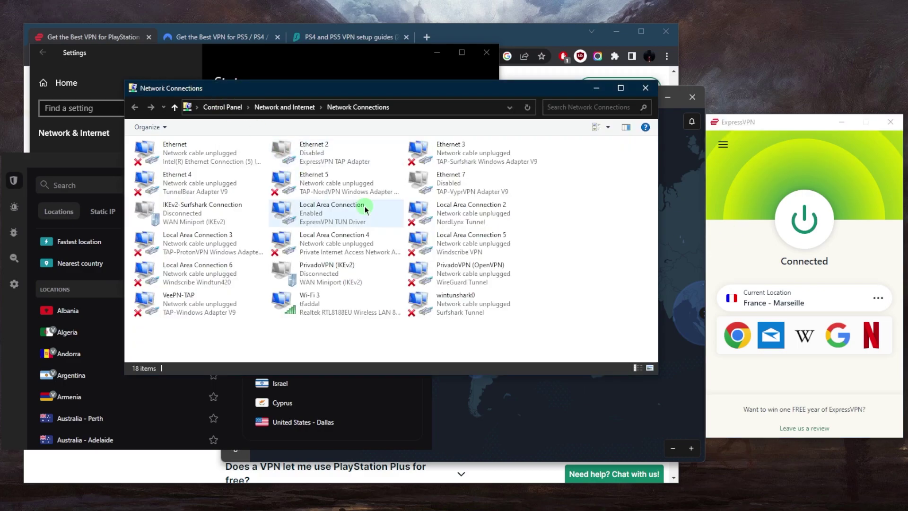
# Open the Sharing tab in the ExpressVPN Local Area Connection's properties.
pyautogui.click(320, 216)
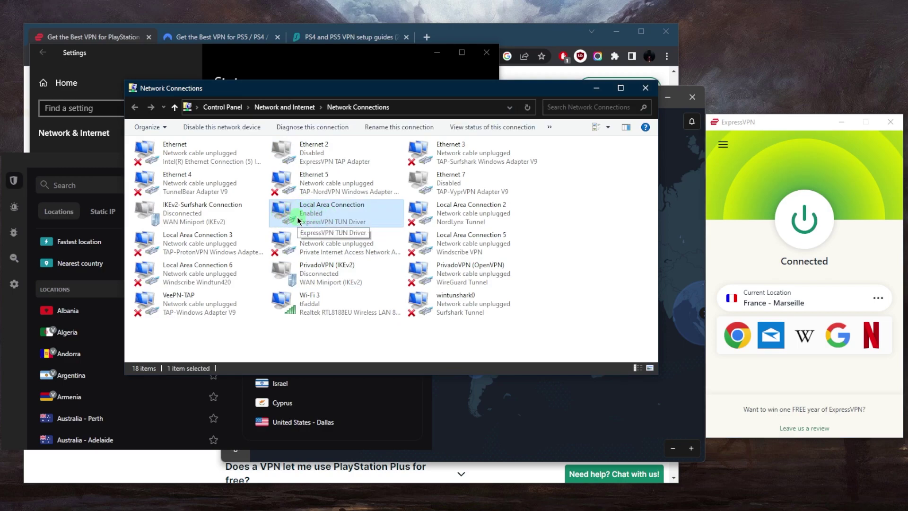
pyautogui.rightClick(298, 220)
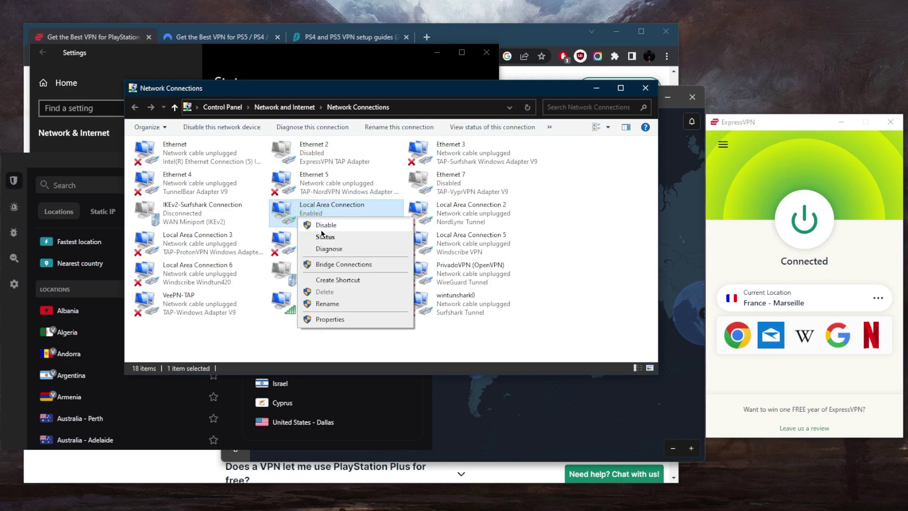
pyautogui.click(331, 319)
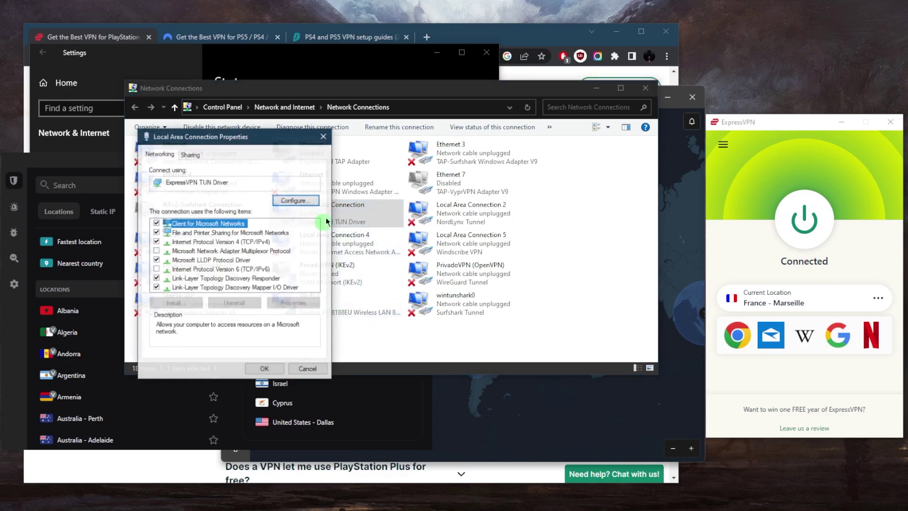
pyautogui.click(190, 154)
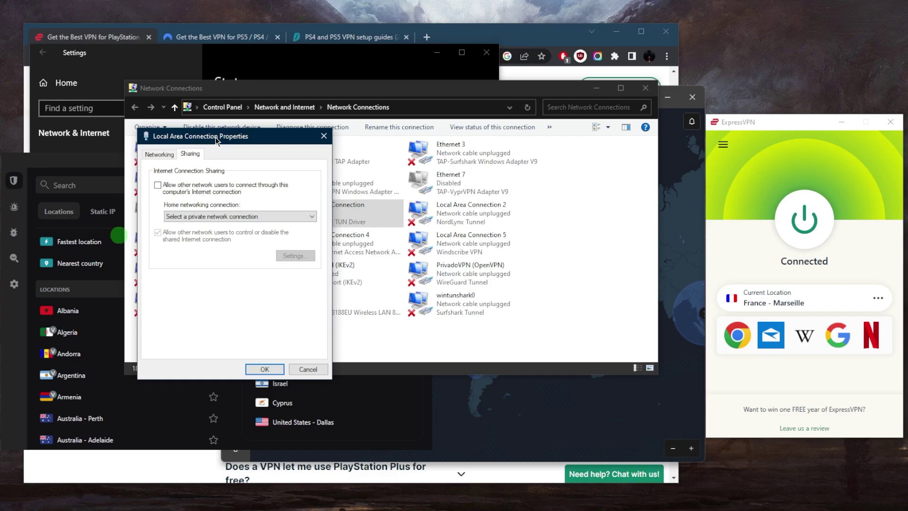
pyautogui.moveTo(216, 141); pyautogui.dragTo(316, 138)
# Inspect the Home networking connection list, cancel without changes, and close Network Connections.
pyautogui.click(328, 211)
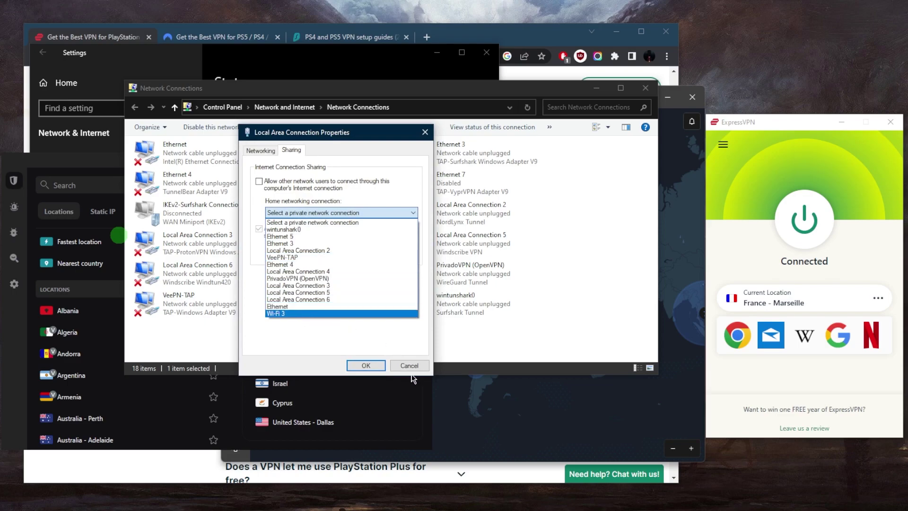
pyautogui.click(407, 347)
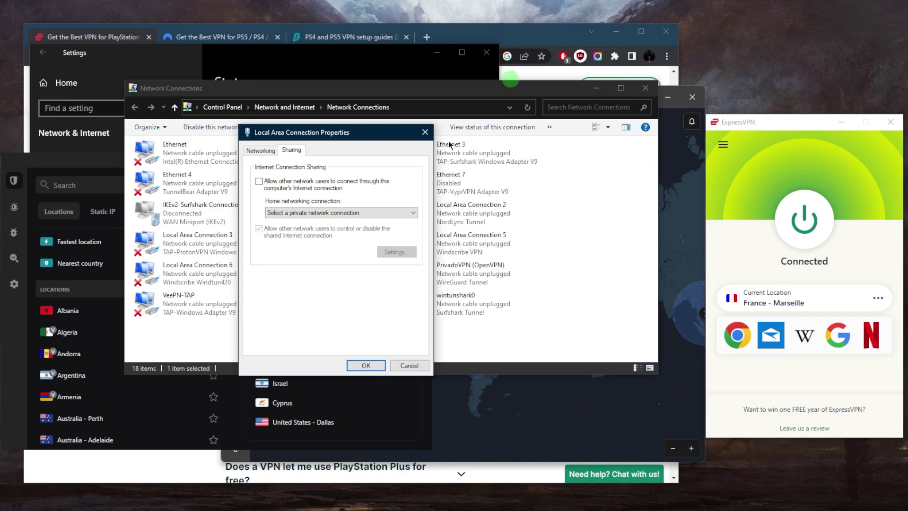
pyautogui.click(410, 365)
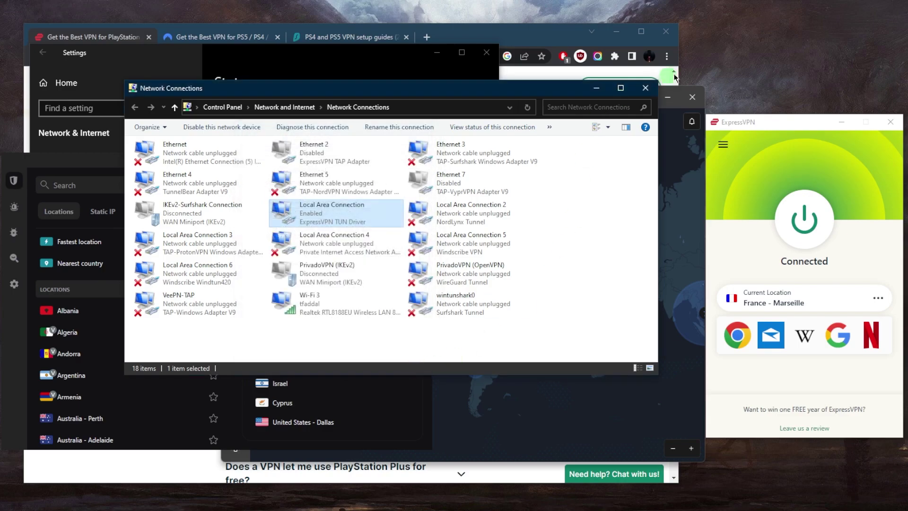
pyautogui.click(645, 88)
pyautogui.click(486, 52)
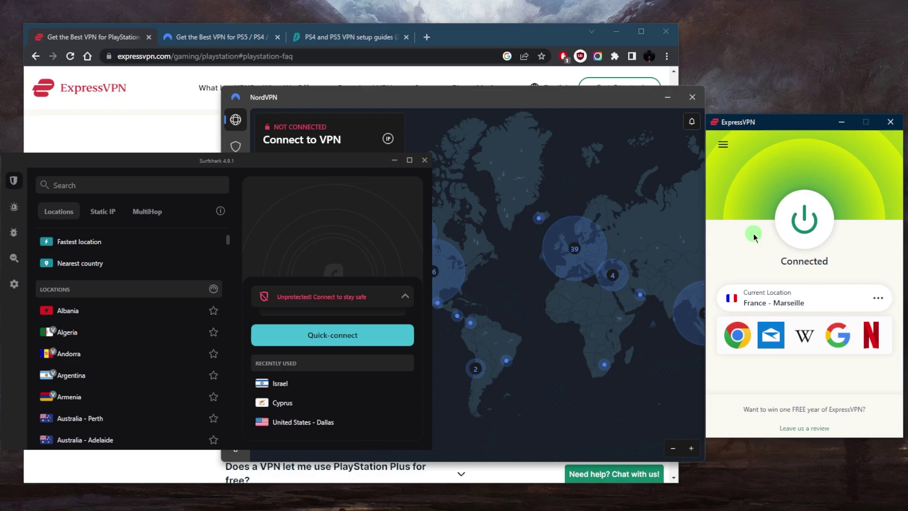
# In NordVPN, expand the server list, browse Threat Protection, Meshnet, Dark Web Monitor, then return to the map.
pyautogui.click(558, 168)
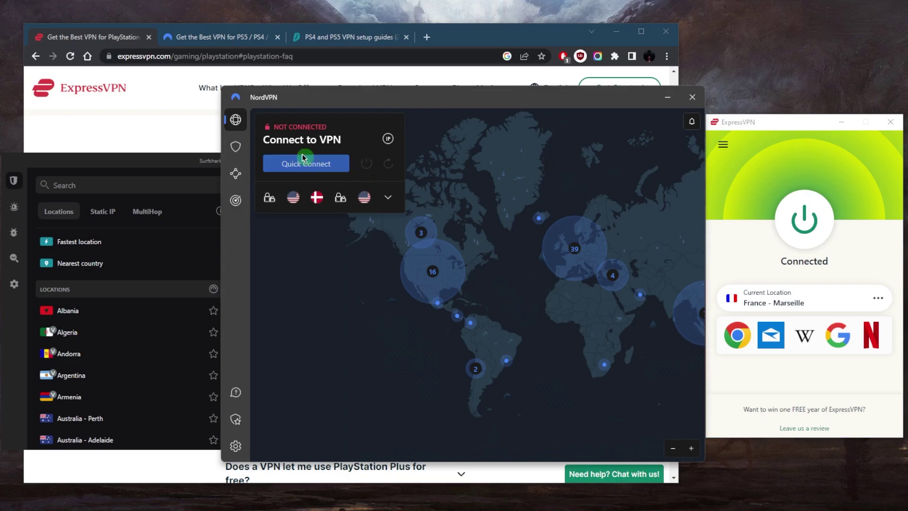
pyautogui.click(388, 199)
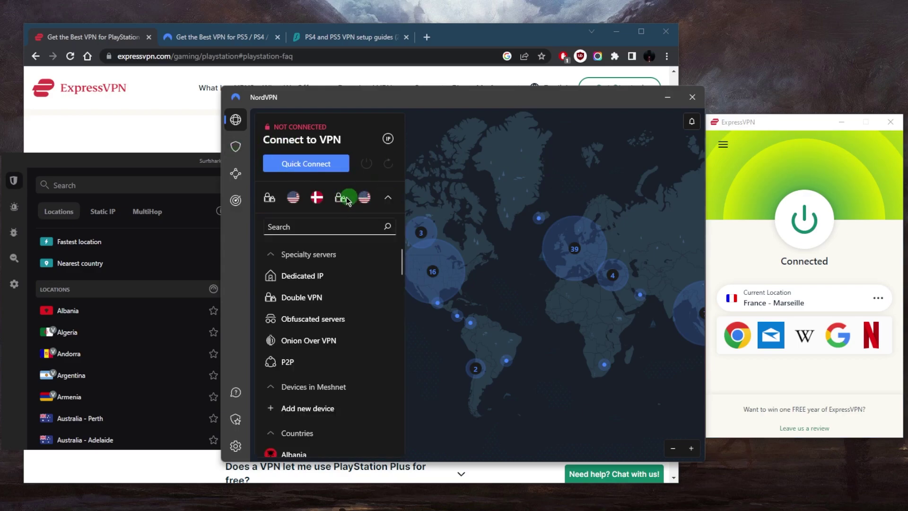
pyautogui.click(235, 146)
pyautogui.click(236, 173)
pyautogui.click(236, 200)
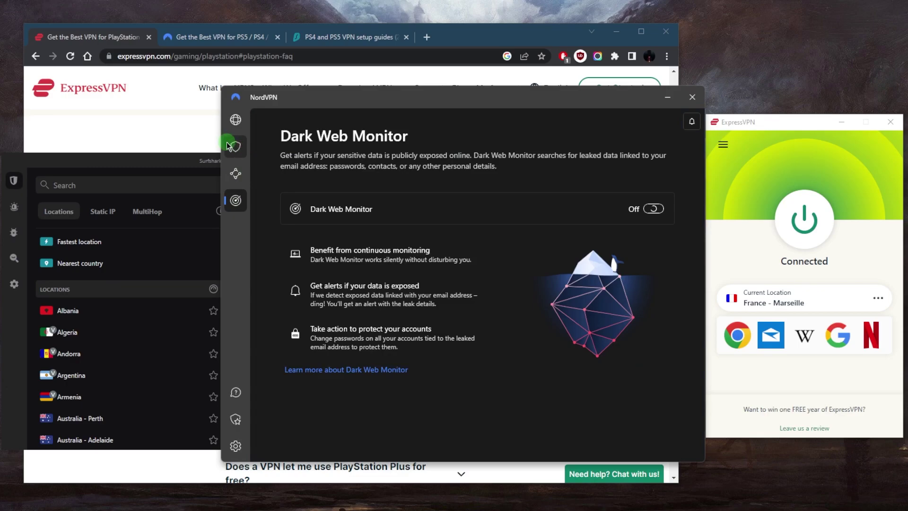
pyautogui.click(235, 120)
pyautogui.moveTo(499, 223); pyautogui.dragTo(521, 228)
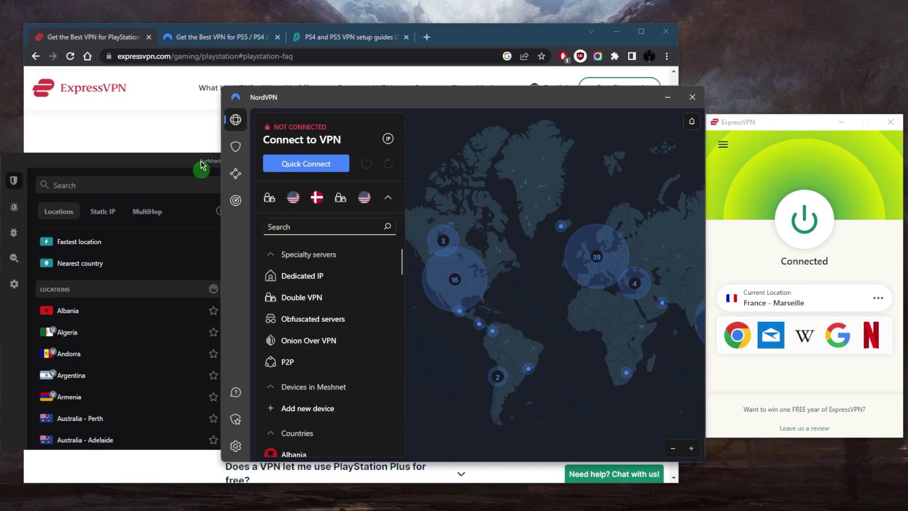
# Switch to the Surfshark 'How to use a VPN on PS4 and PS5' tab and scroll through it.
pyautogui.click(334, 35)
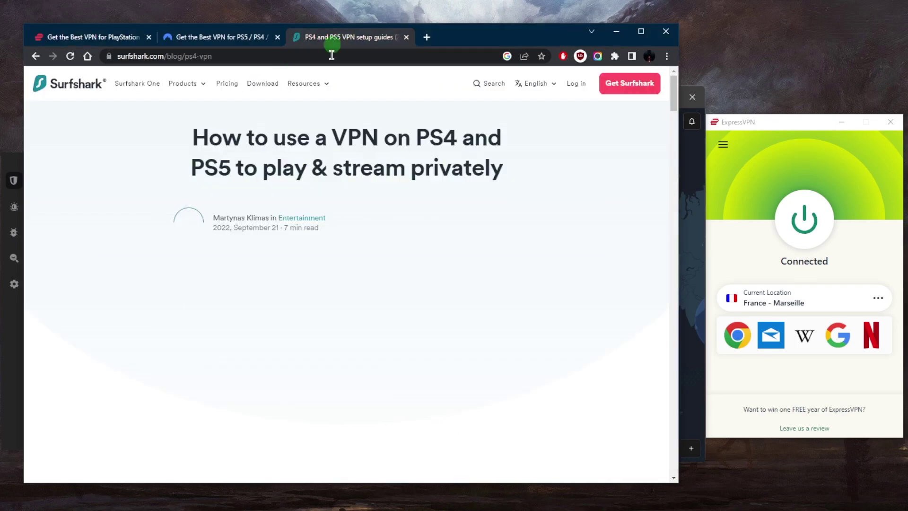
pyautogui.scroll(-5, 307, 355)
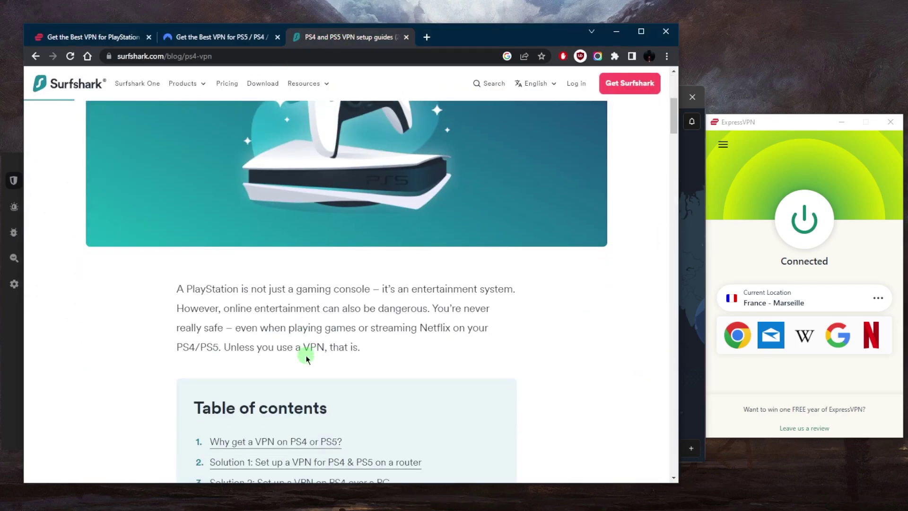
pyautogui.scroll(-3, 319, 361)
pyautogui.scroll(10, 331, 370)
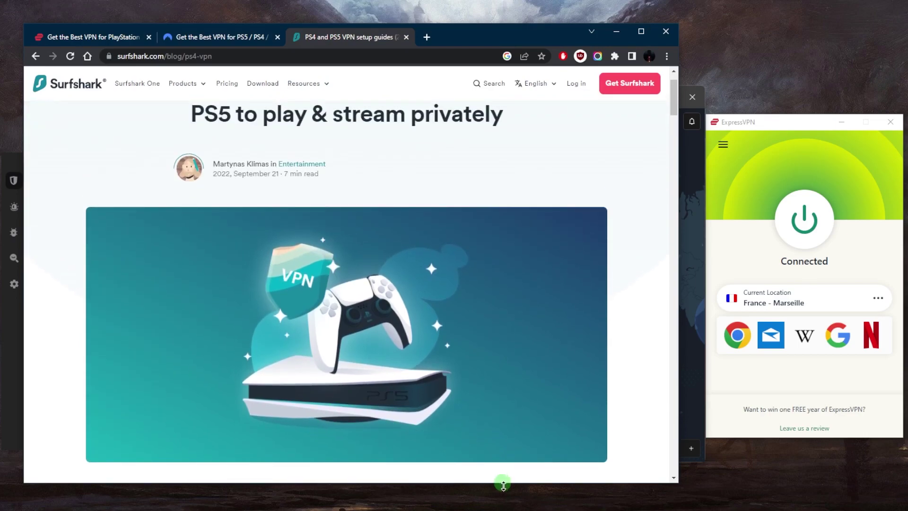
# Cycle the Surfshark, NordVPN and ExpressVPN windows to the front from the taskbar.
pyautogui.click(569, 508)
pyautogui.click(570, 508)
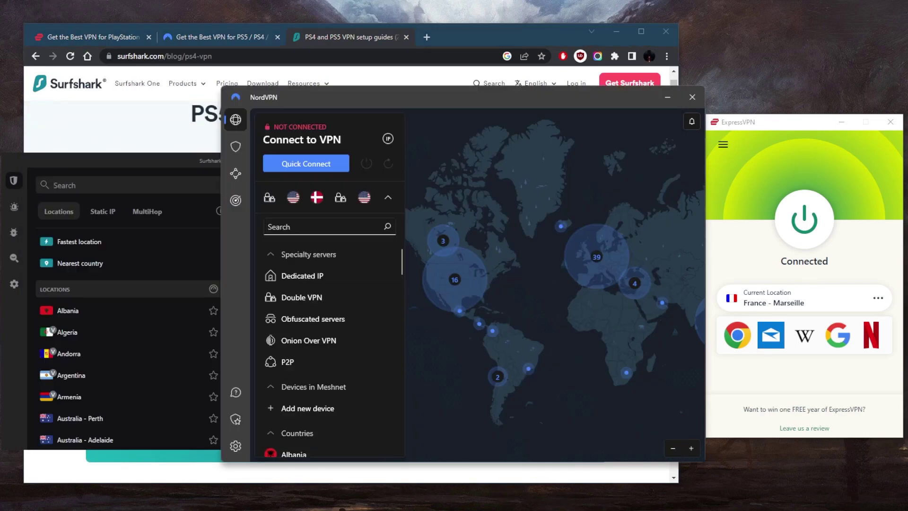
pyautogui.click(570, 509)
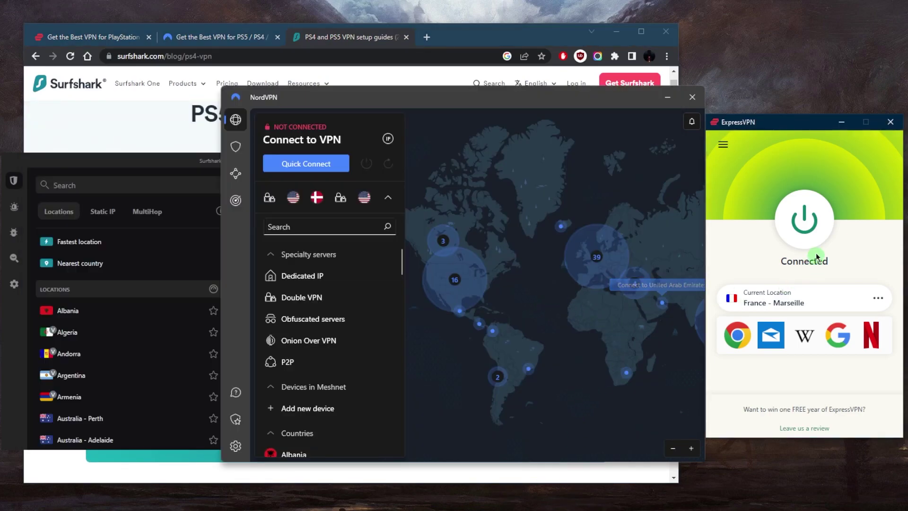
# Disconnect ExpressVPN, then switch between the Surfshark and NordVPN windows, ending on Surfshark.
pyautogui.click(804, 219)
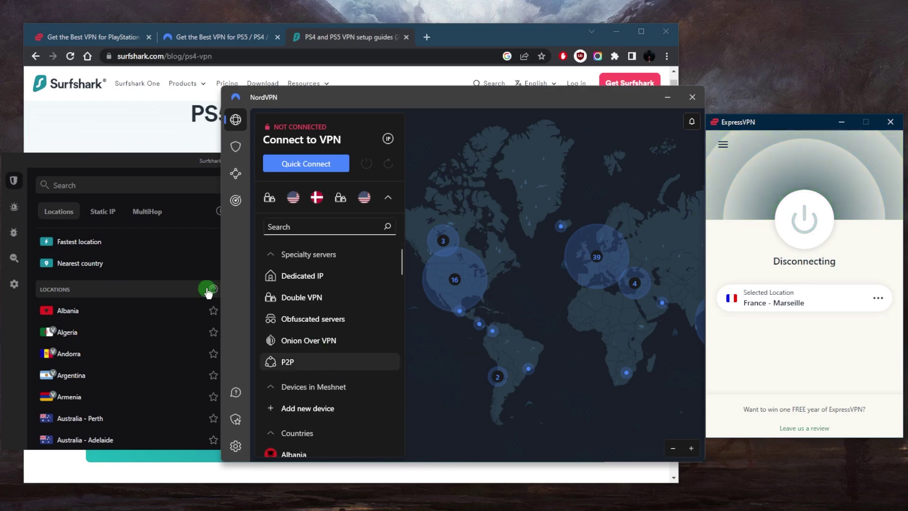
pyautogui.click(204, 169)
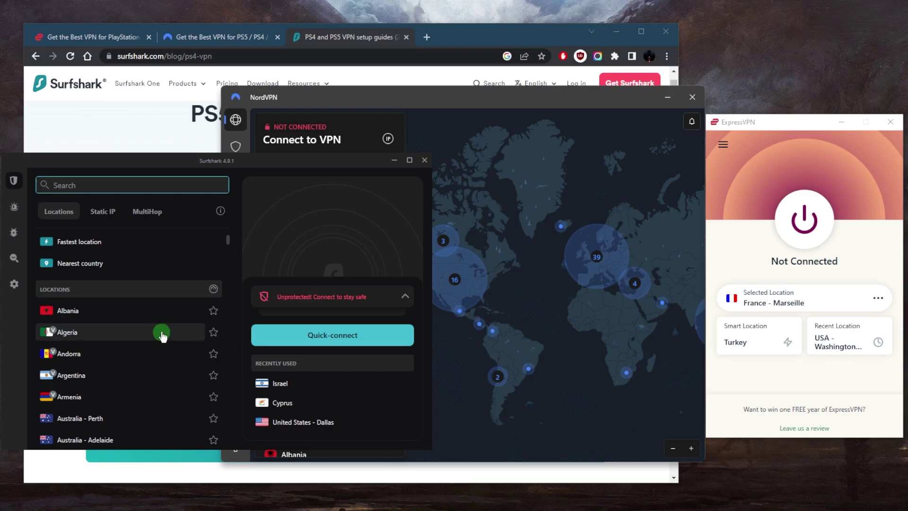
pyautogui.click(733, 187)
pyautogui.click(625, 188)
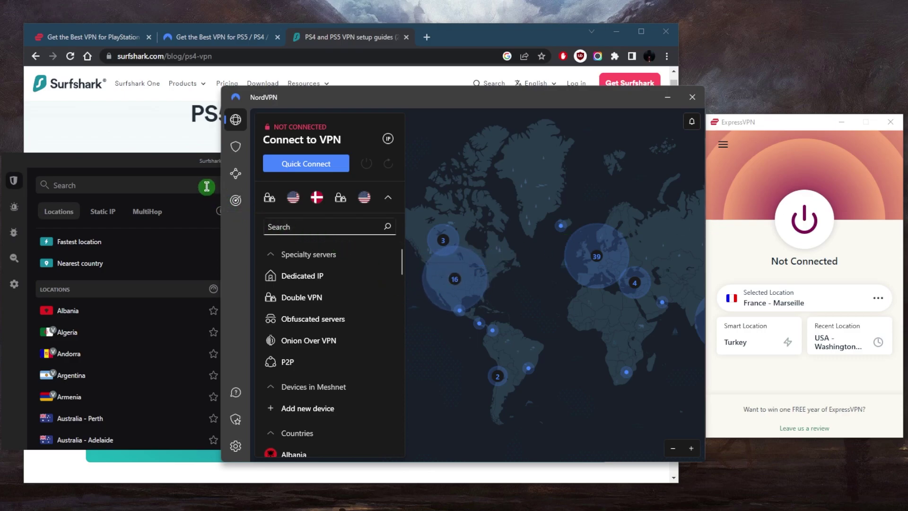
pyautogui.click(194, 168)
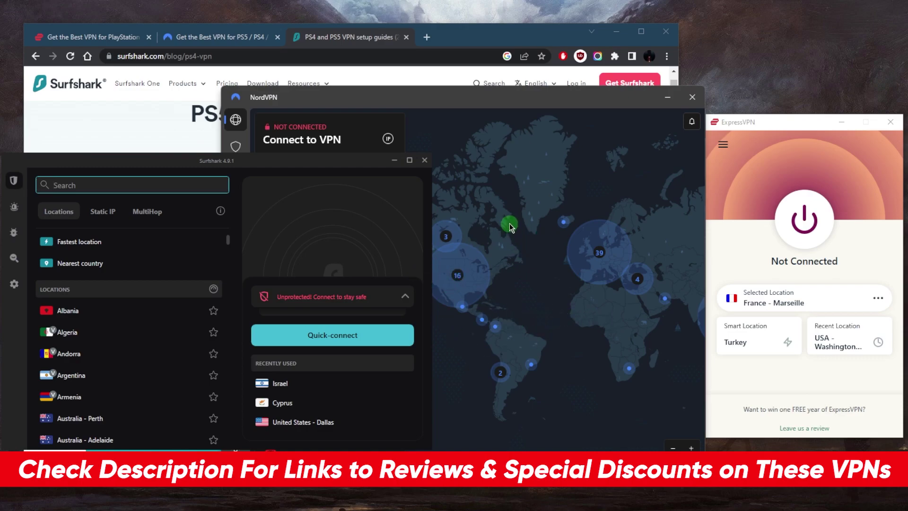
# Scroll Chrome's ExpressVPN PlayStation tab back to the top, then raise the VPN app windows.
pyautogui.click(488, 30)
pyautogui.click(223, 37)
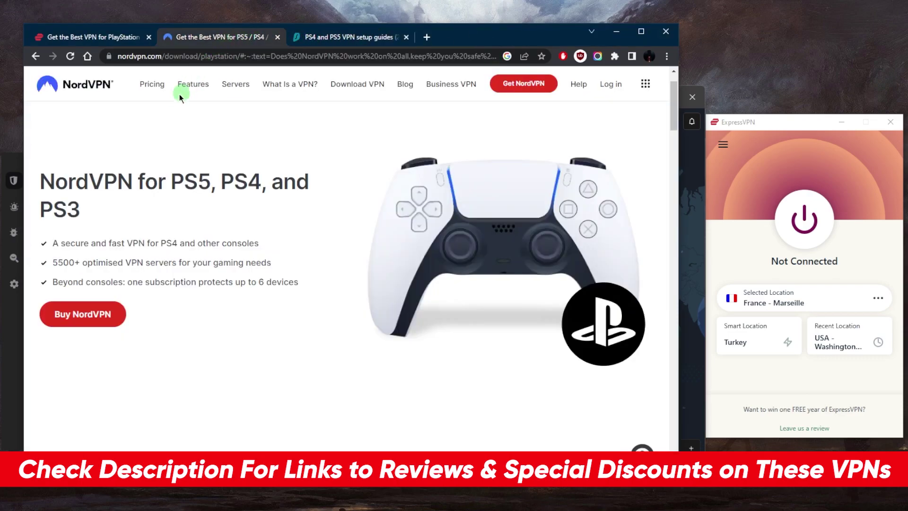
pyautogui.click(83, 44)
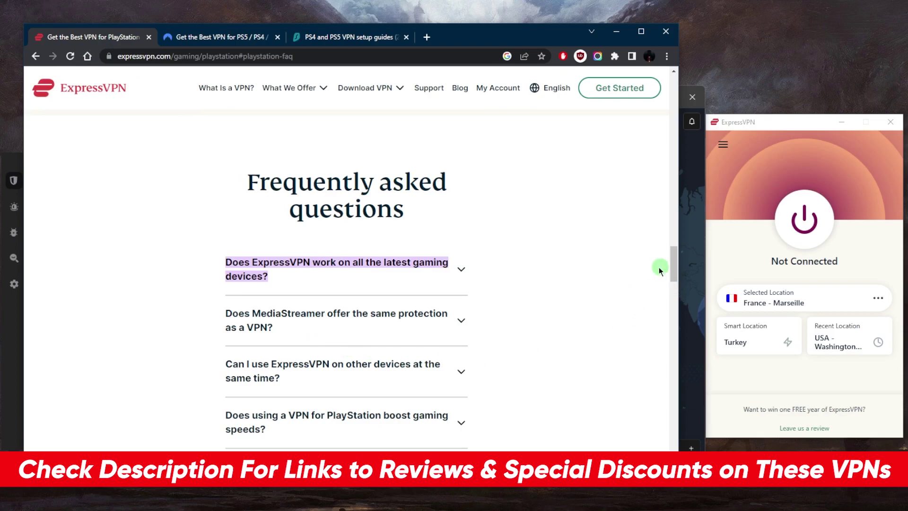
pyautogui.moveTo(673, 275); pyautogui.dragTo(671, 104)
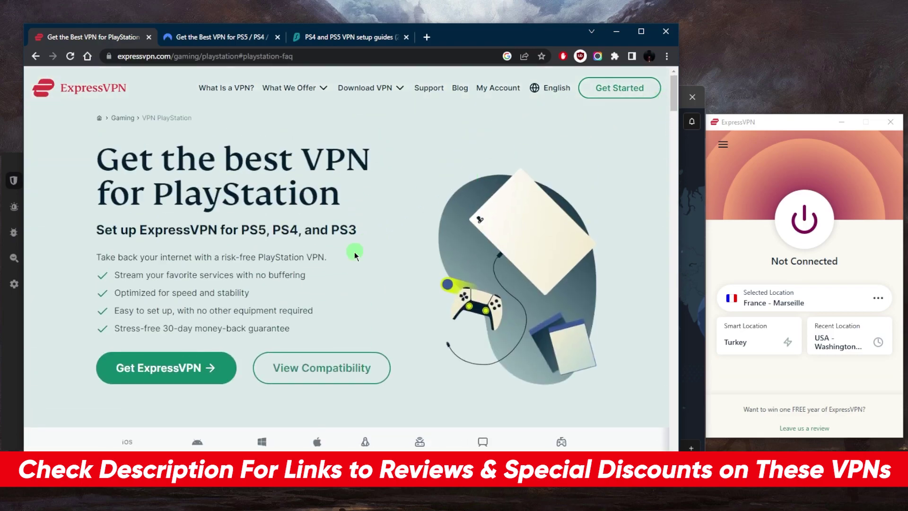
pyautogui.click(606, 505)
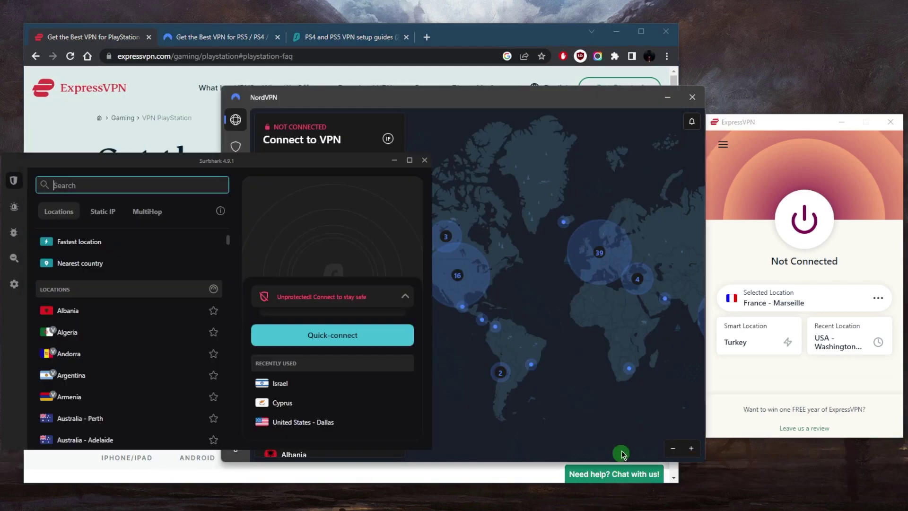